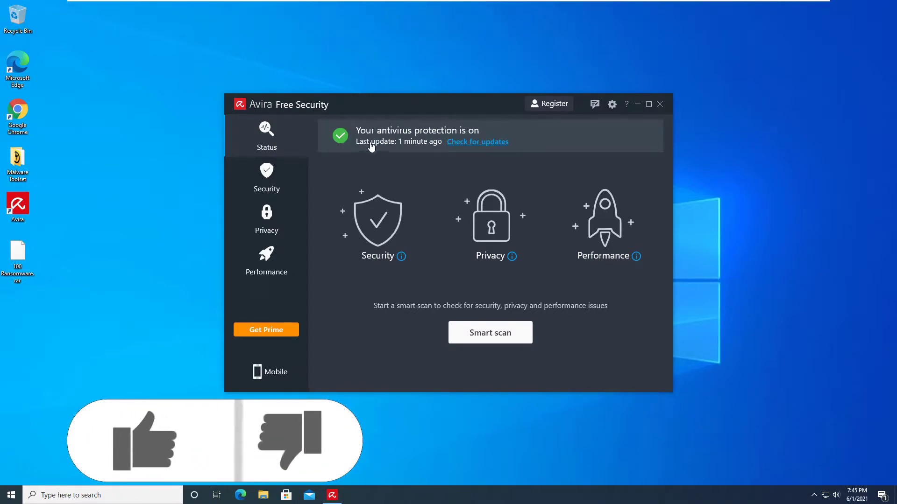
Check Avira for virus definition updates, then close the Avira window.
left_click(464, 142)
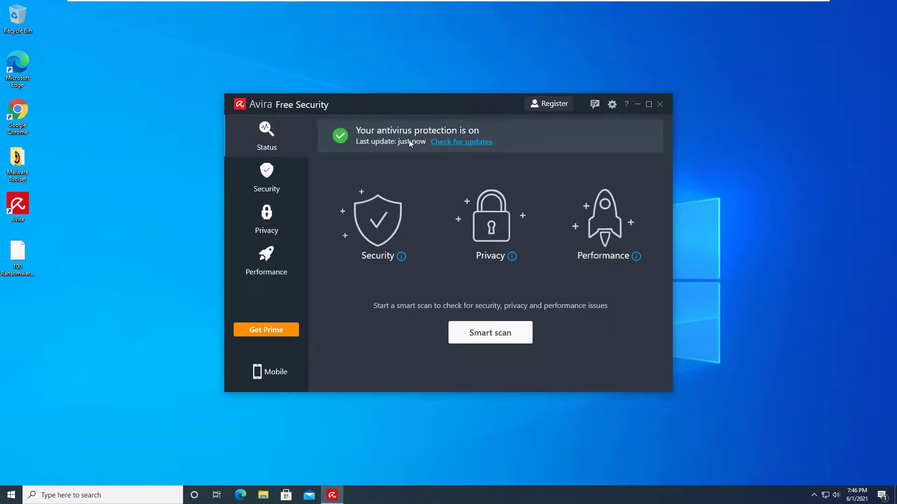
left_click(659, 105)
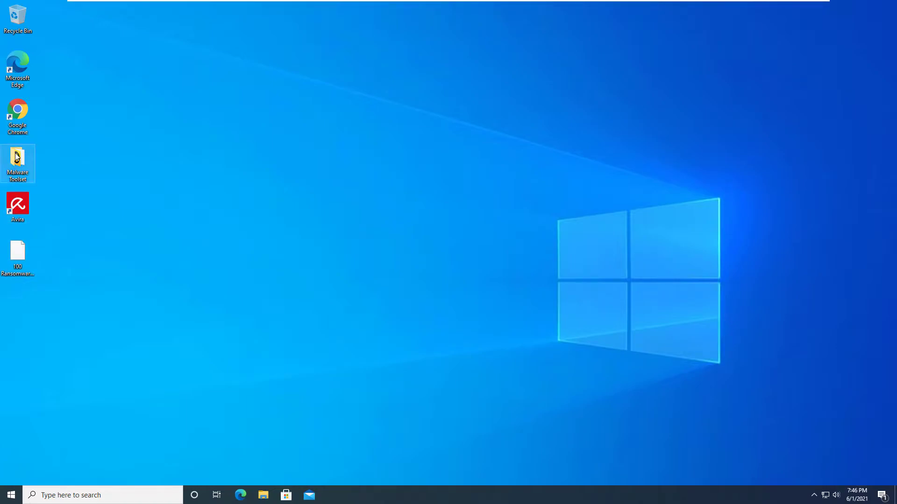
Launch procexp64 from Malware Toolset and snap Process Explorer to the right half.
double_click(17, 157)
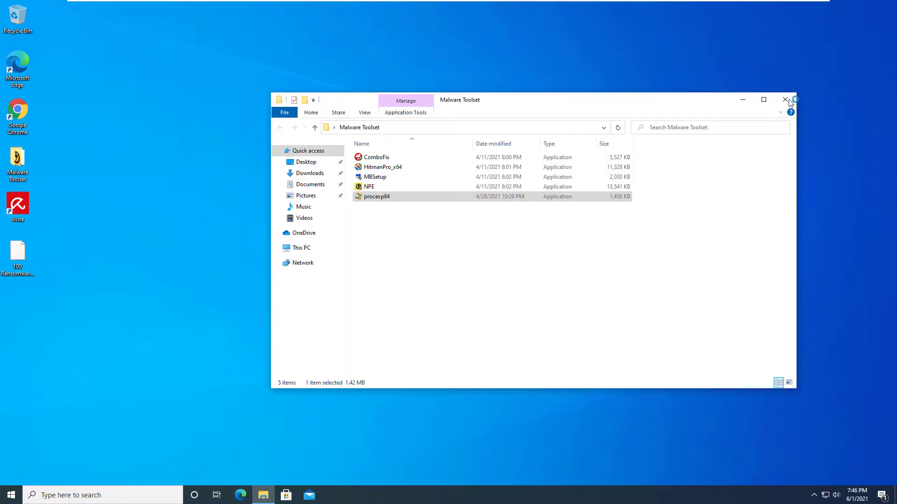
left_click(785, 100)
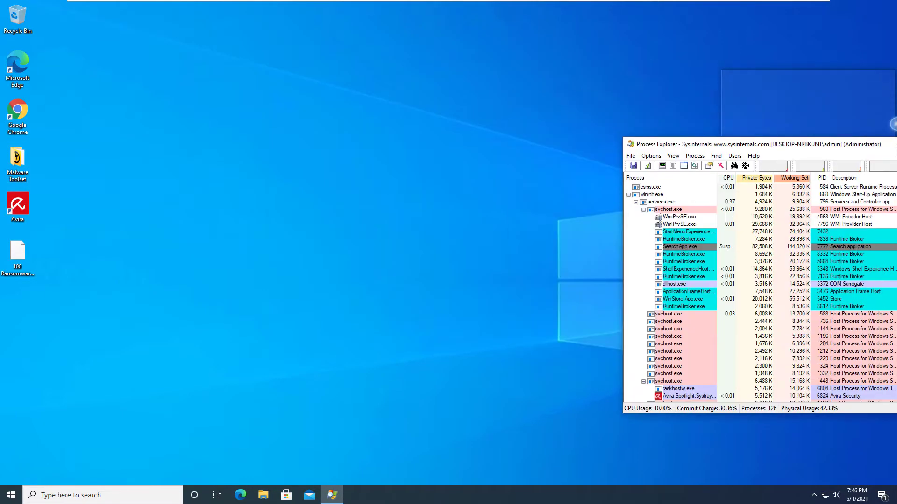
left_click_drag(328, 31, 896, 145)
scroll(544, 216, "down", 5)
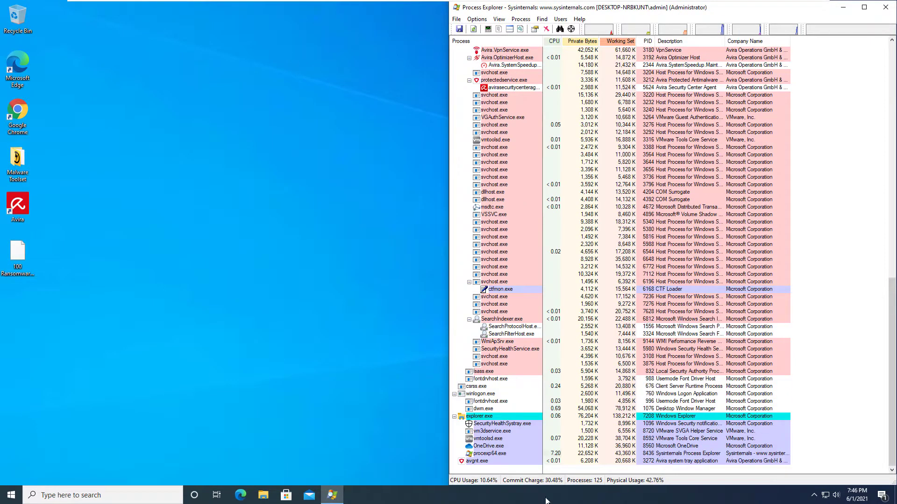
left_click(56, 191)
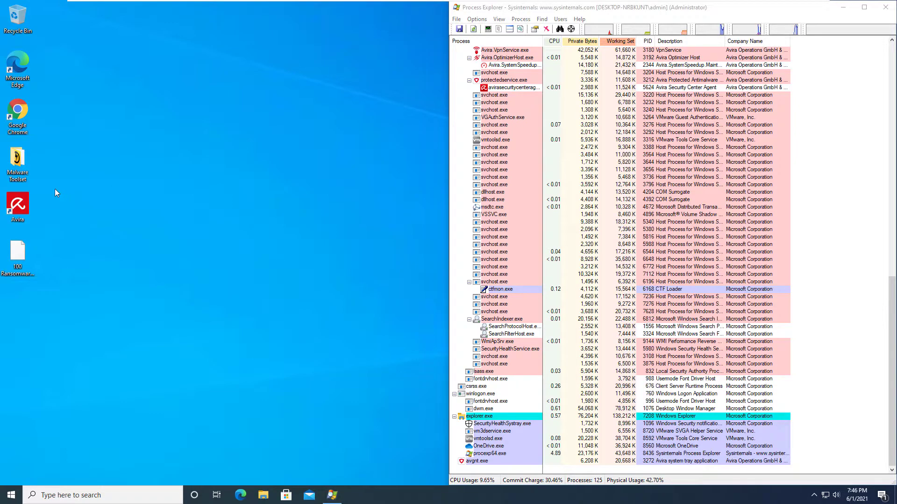
Extract the password-protected 100 Ransomware archive to a '100 Ransomware' desktop folder.
right_click(8, 251)
mouse_move(63, 275)
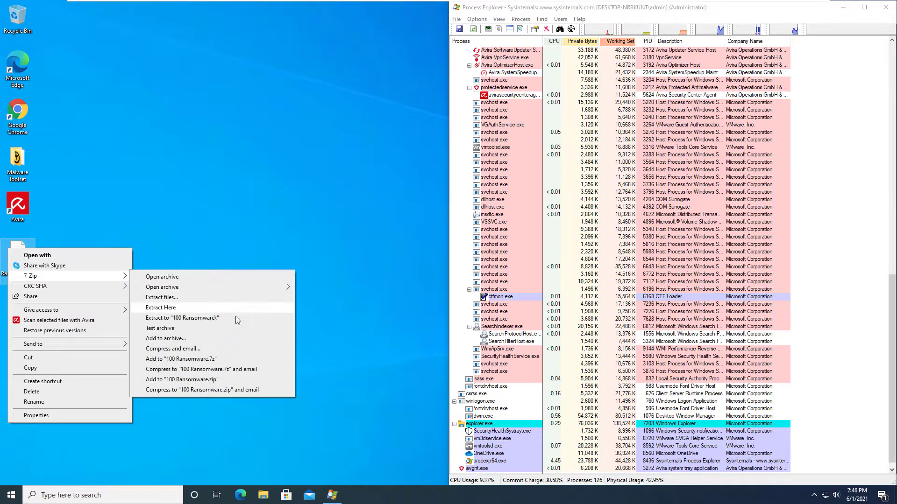
left_click(237, 318)
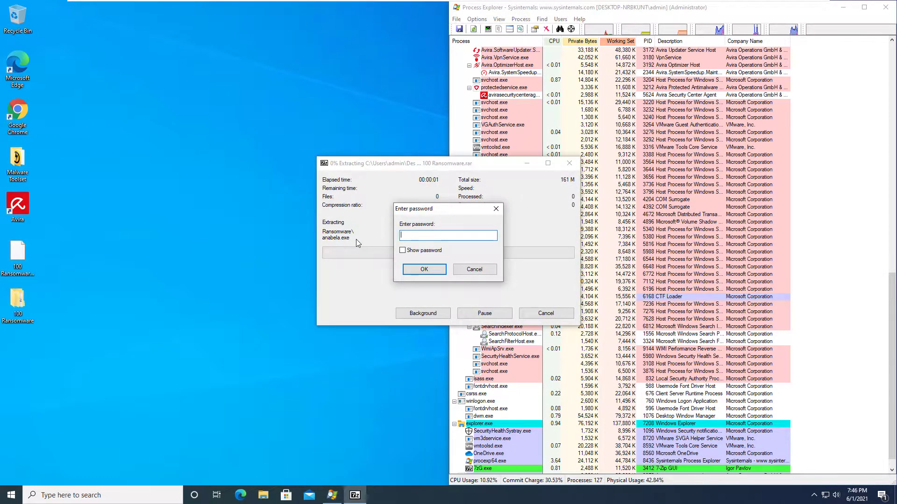
type("infected")
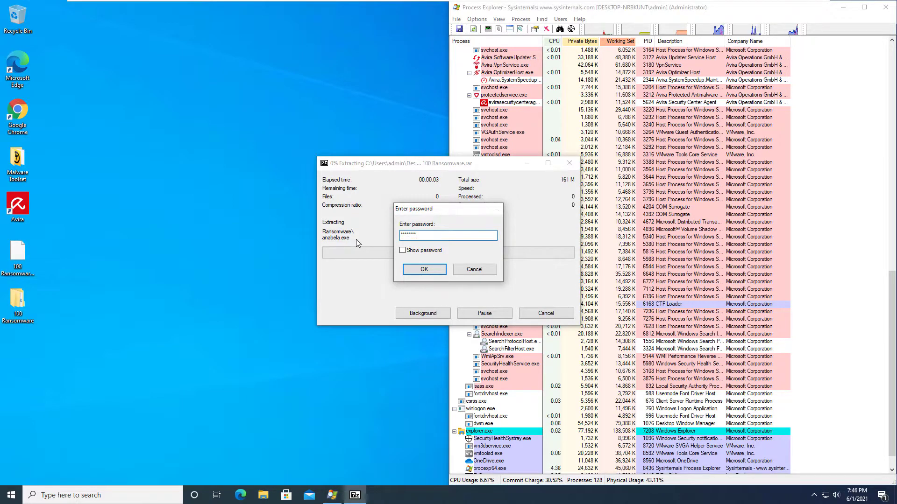
key("Return")
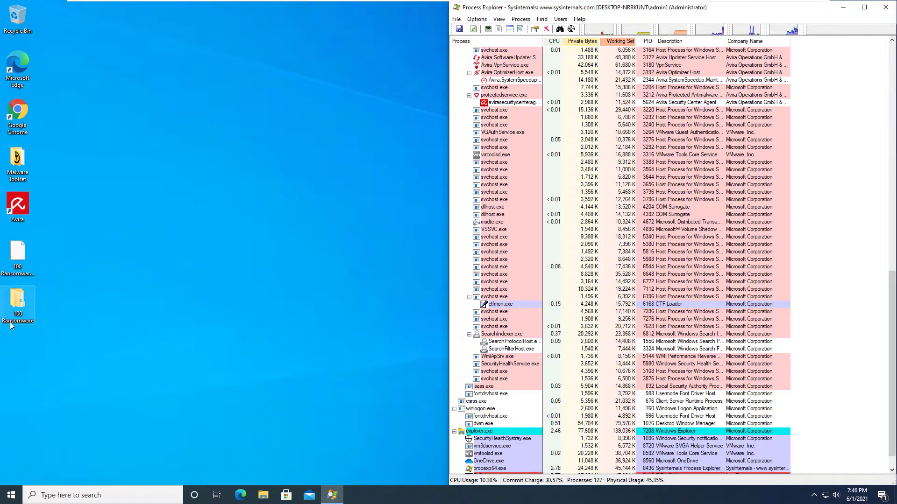
Open 100 Ransomware > Ransomware and shrink that window into the upper left.
double_click(17, 307)
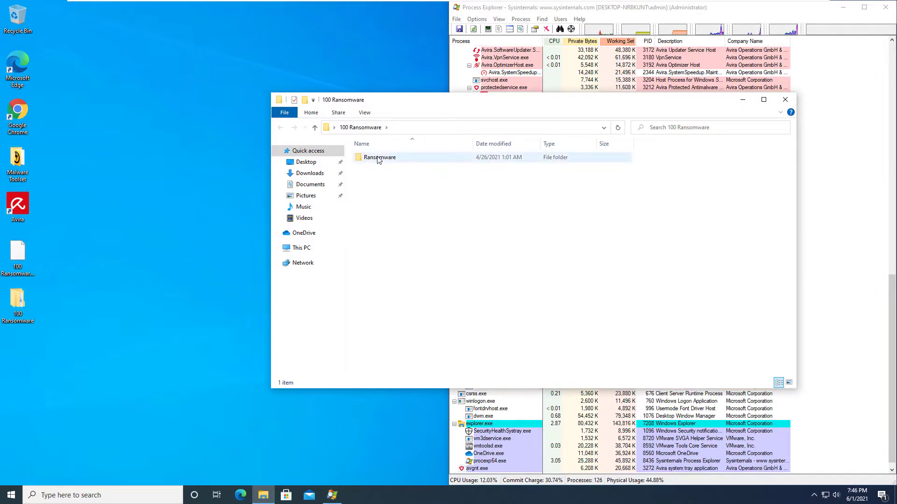
double_click(378, 161)
left_click_drag(429, 103, 248, 87)
left_click_drag(610, 157, 381, 157)
left_click_drag(280, 82, 262, 53)
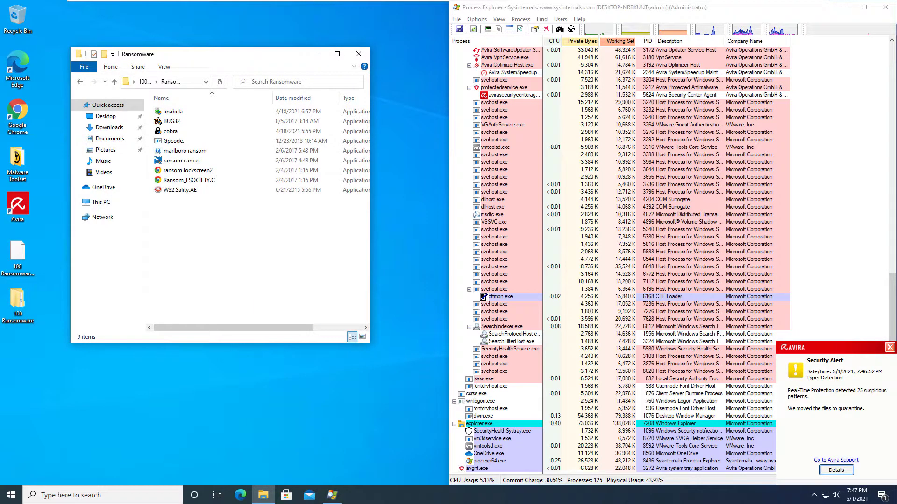
Scroll through Avira's 127 quarantined items, then go Back to the security overview.
right_click(211, 231)
left_click(231, 268)
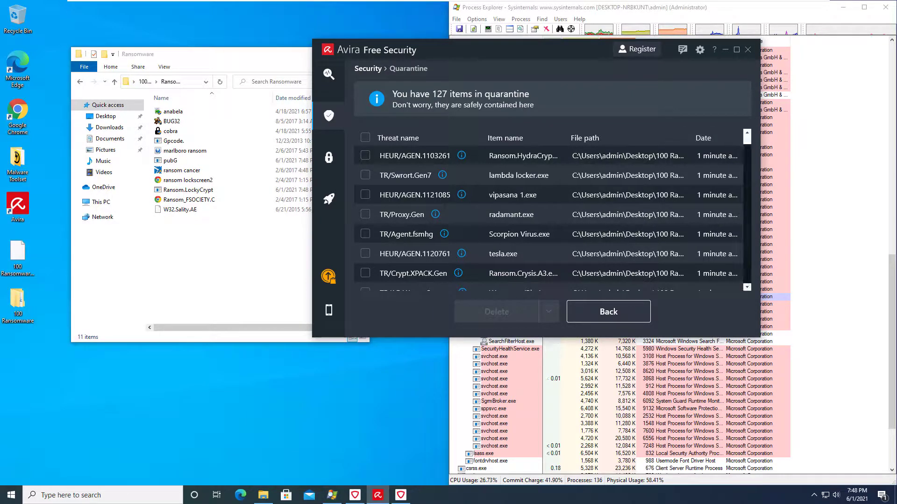
scroll(554, 214, "down", 5)
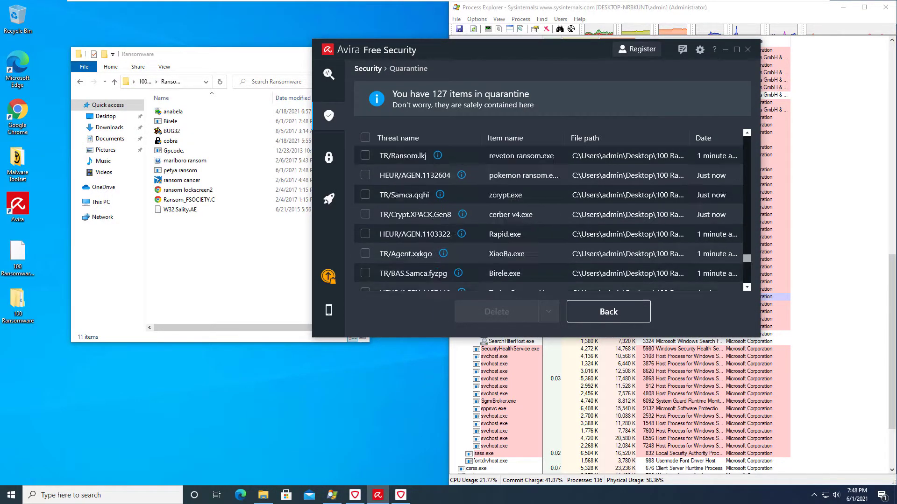
left_click(608, 311)
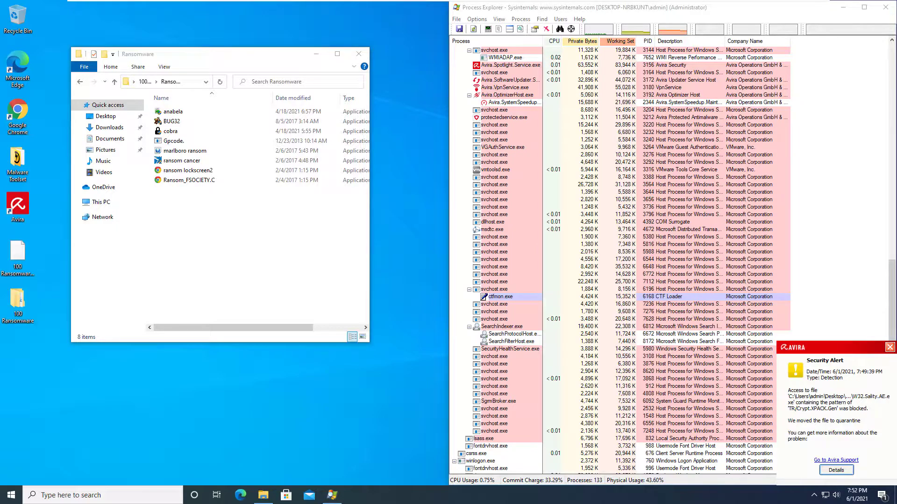
Run the anabela sample as administrator and approve the UAC prompt.
left_click(211, 93)
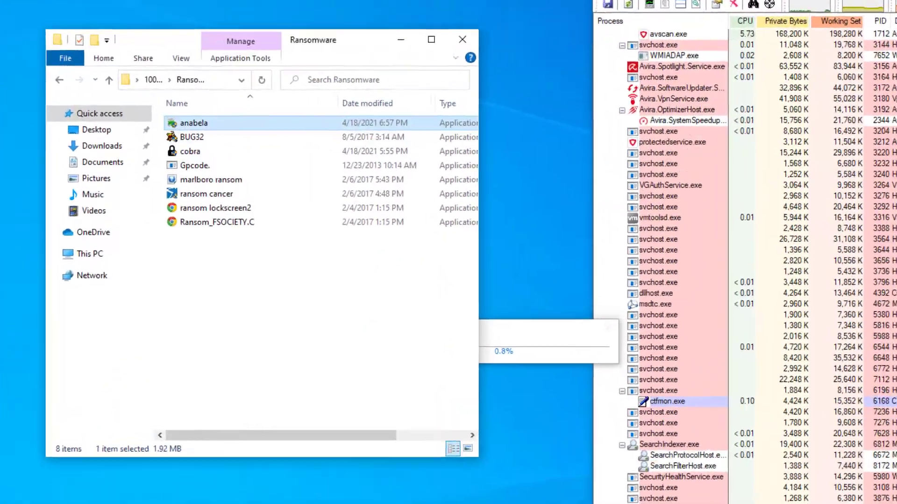
right_click(176, 114)
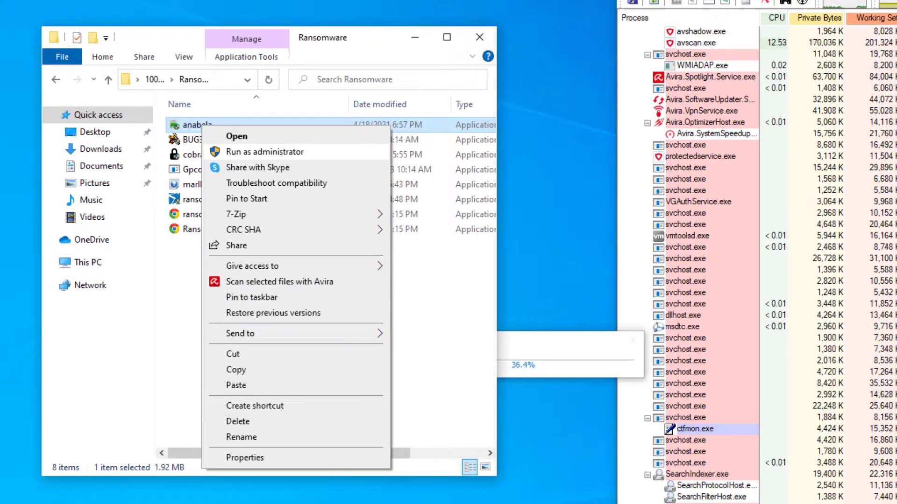
left_click(264, 151)
left_click(540, 430)
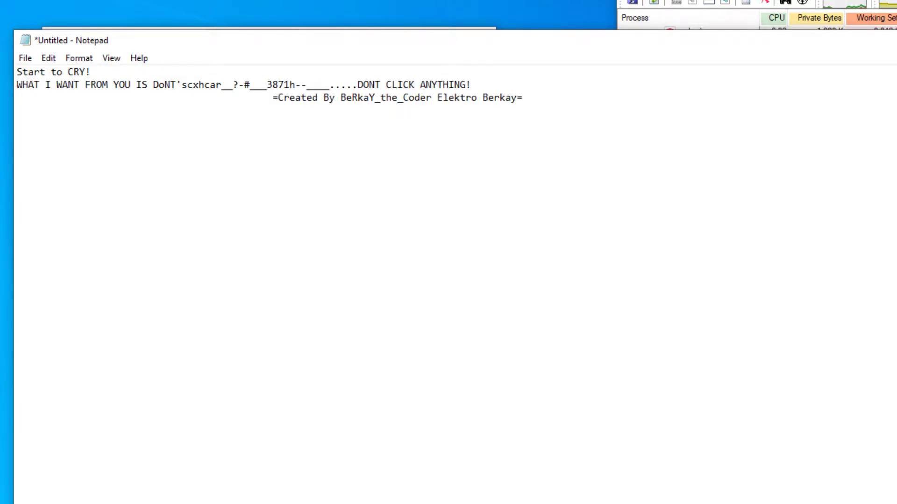
Close the 'Start to CRY!' ransom note without saving and move the sample folder right.
left_click_drag(342, 43, 639, 66)
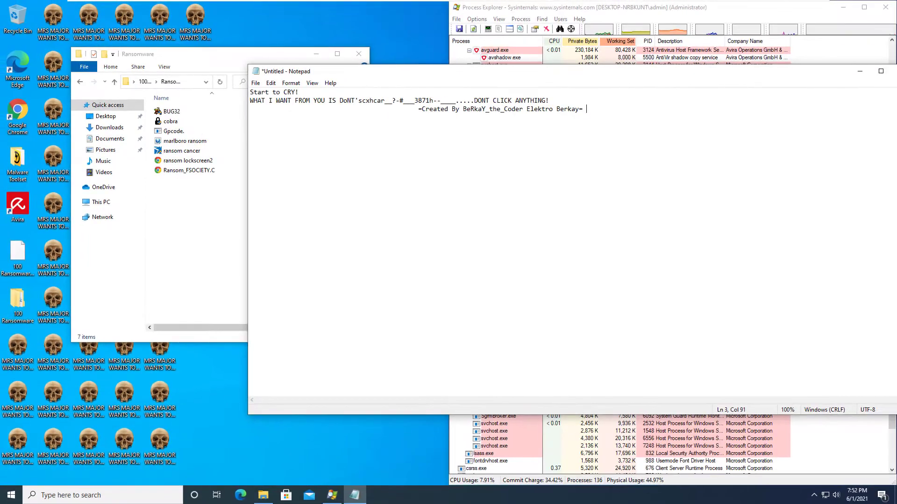
left_click(673, 86)
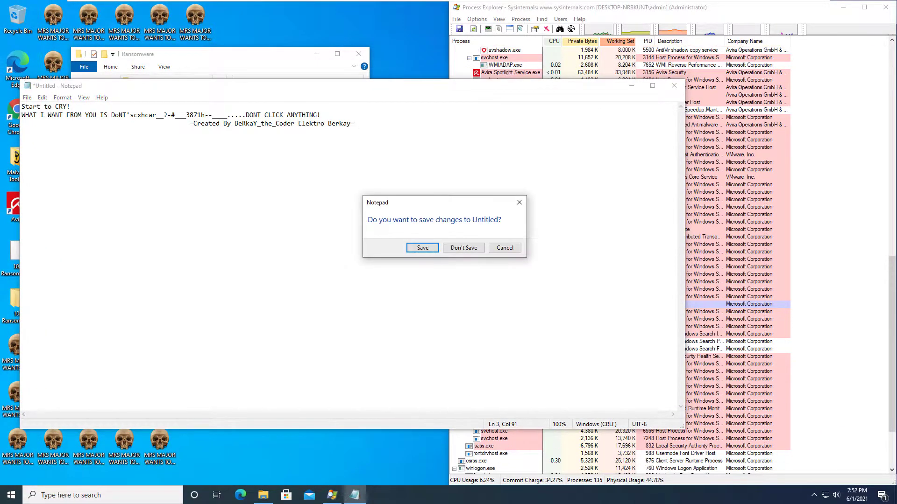
left_click(463, 246)
left_click_drag(177, 58, 320, 64)
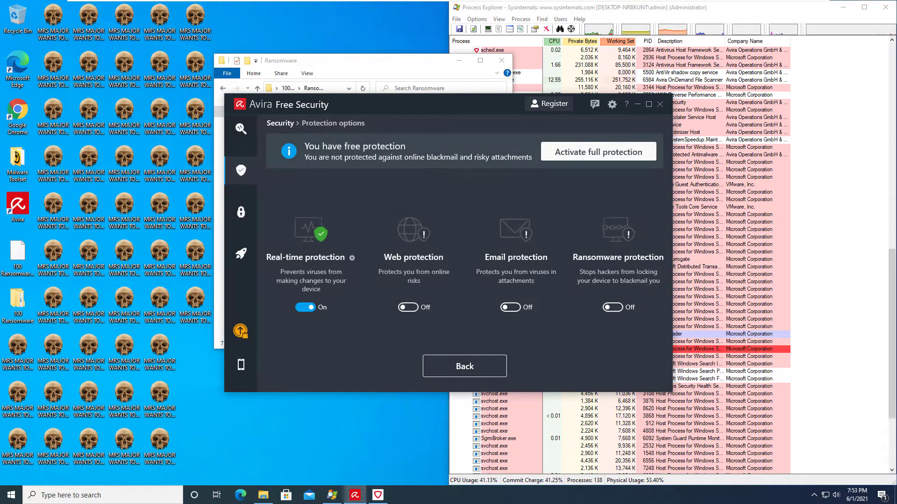
Shift Avira's protection options right and bring the seven-sample Ransomware folder forward.
left_click_drag(388, 105, 459, 100)
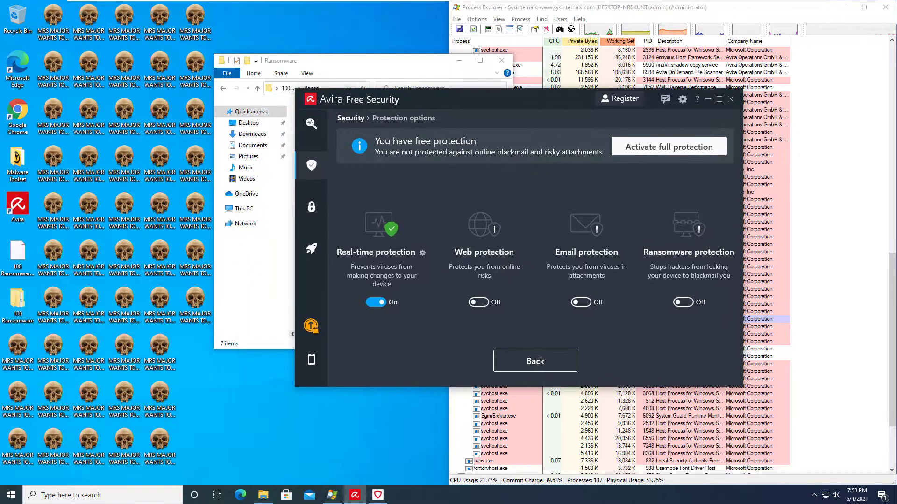
left_click_drag(260, 60, 188, 55)
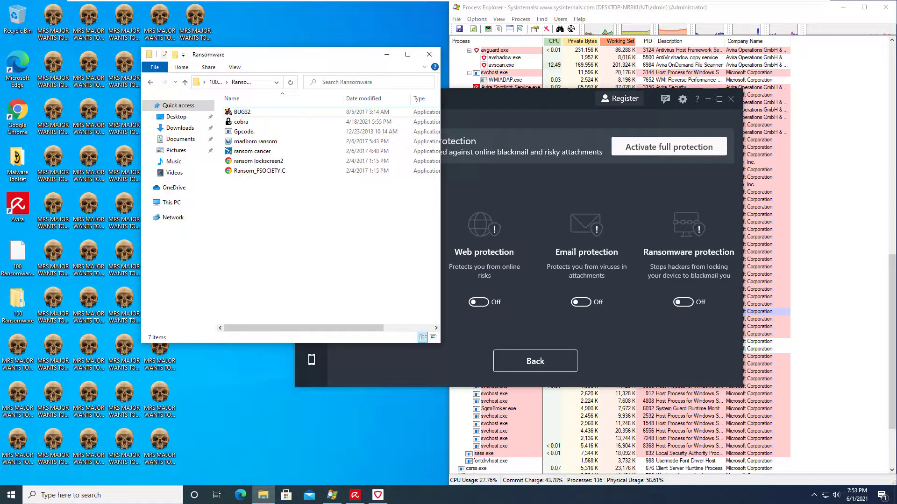
Launch the BUG32 sample and dismiss its error message.
left_click_drag(252, 194, 241, 122)
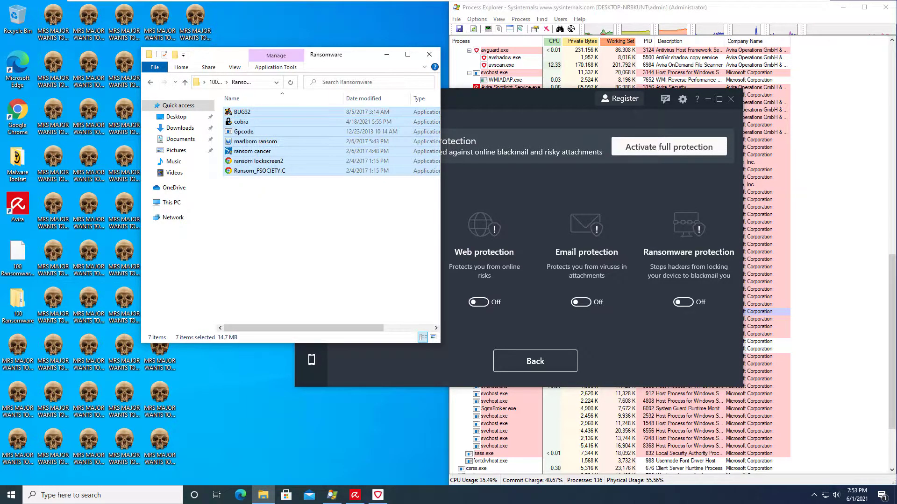
left_click(241, 113)
right_click(242, 112)
left_click(256, 119)
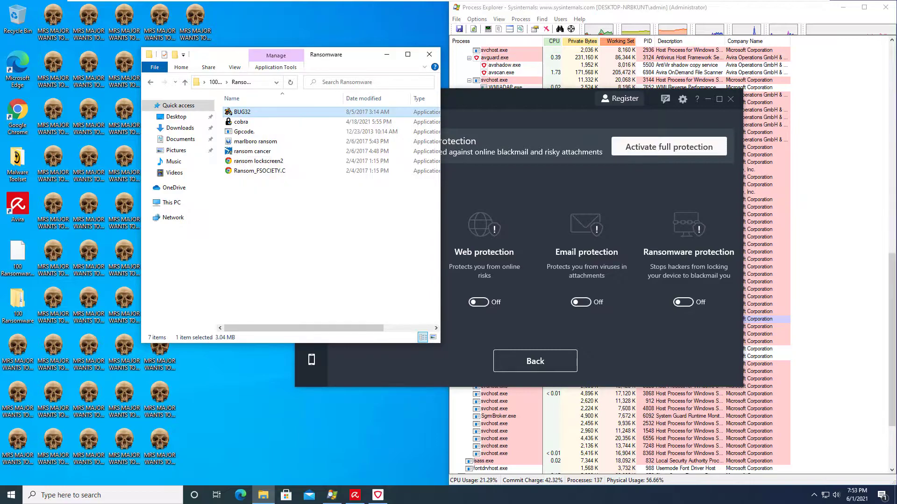
left_click(546, 248)
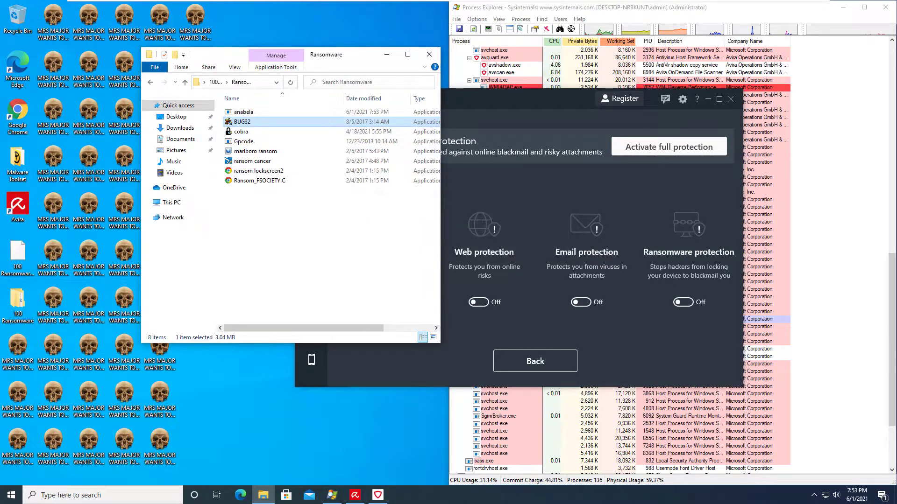
Launch the cobra sample and the next sample, dismissing the insufficient resources error.
left_click(242, 132)
right_click(242, 130)
left_click(288, 148)
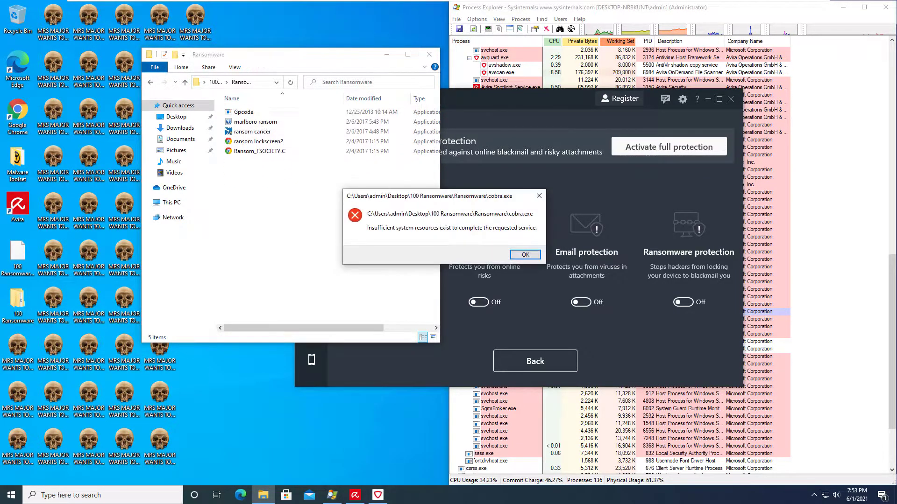
key("Return")
right_click(247, 205)
left_click(272, 244)
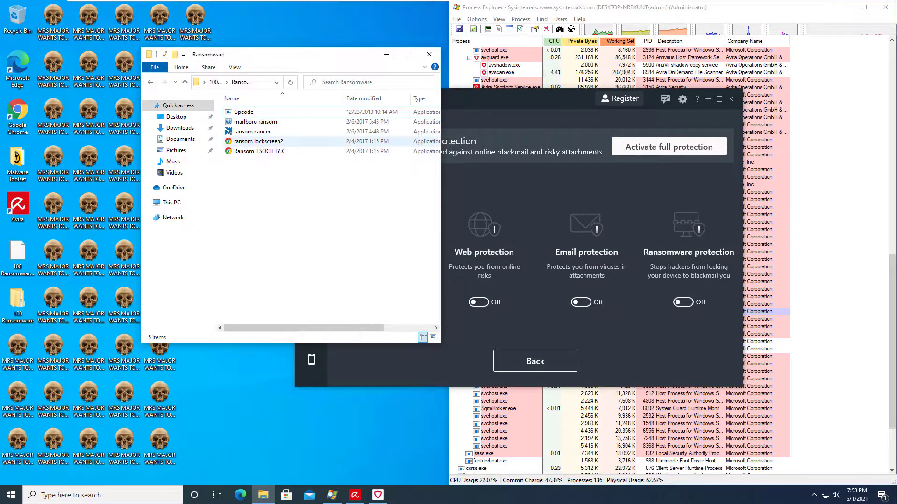
Launch ransom cancer and the following sample, dismissing each error.
left_click(252, 131)
right_click(257, 134)
left_click(287, 151)
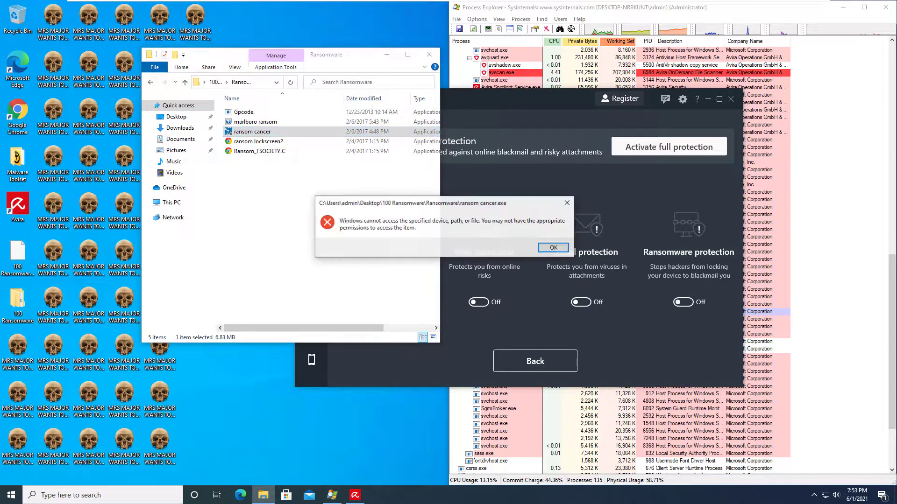
key("Return")
left_click(253, 131)
right_click(252, 132)
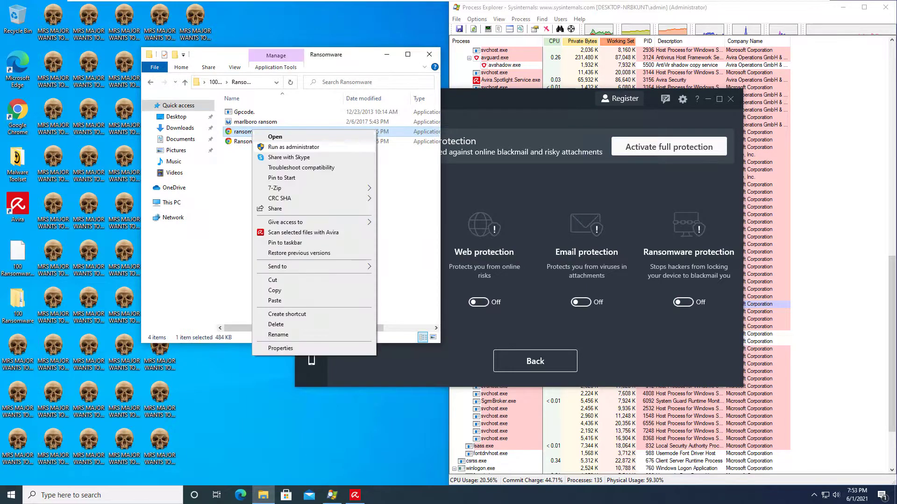
left_click(287, 148)
key("Return")
key("Return")
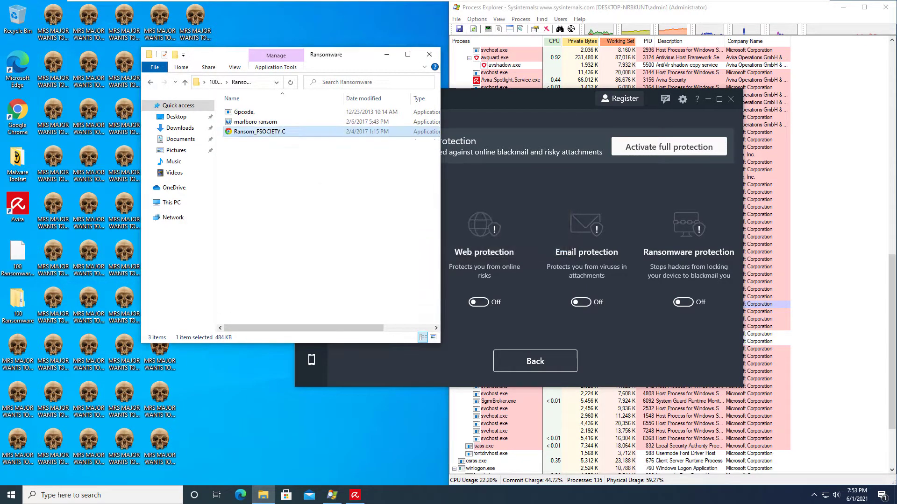
Launch Ransom_FSOCIETY.C and marlboro ransom, dismissing their access errors.
right_click(274, 139)
key("Escape")
left_click(316, 147)
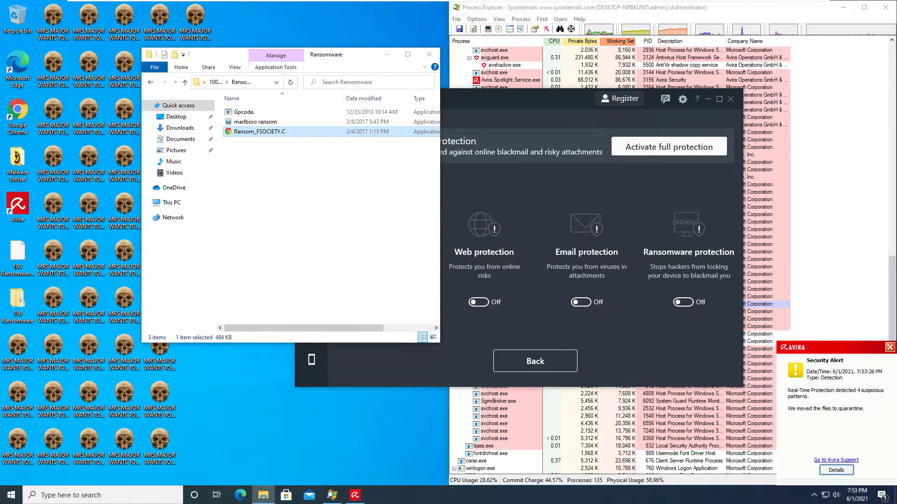
key("Return")
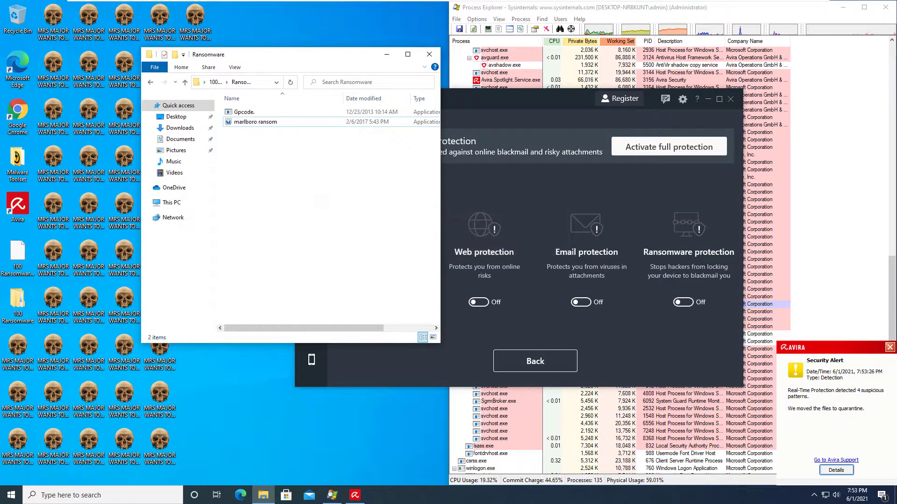
right_click(263, 124)
left_click(295, 142)
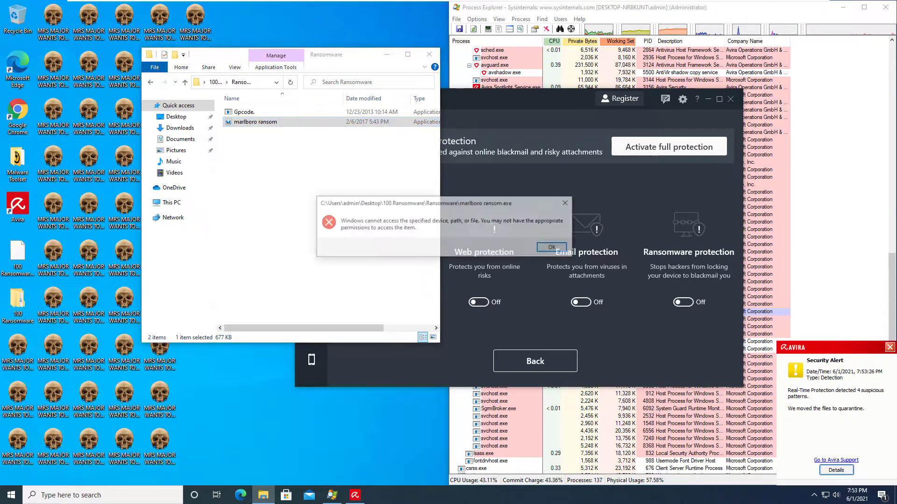
key("Return")
Launch Gpcode, then close and reopen the Ransomware folder to check what remains.
right_click(258, 112)
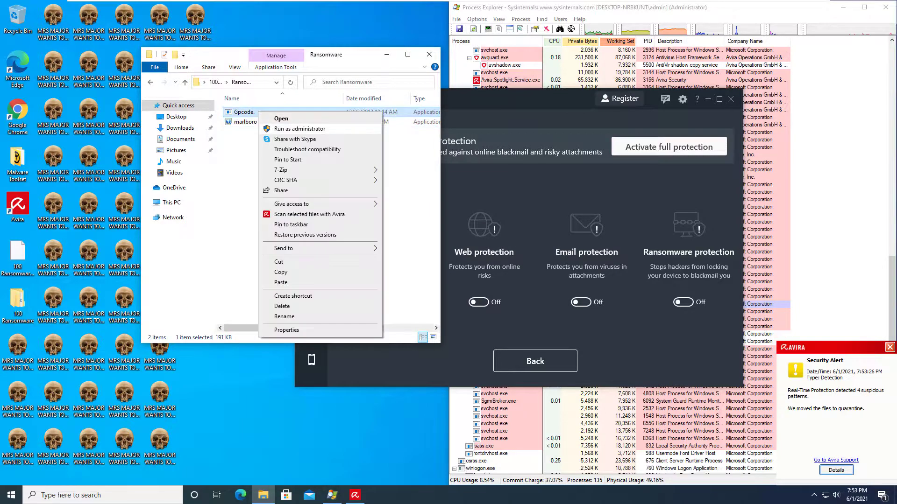
key("Return")
key("Return")
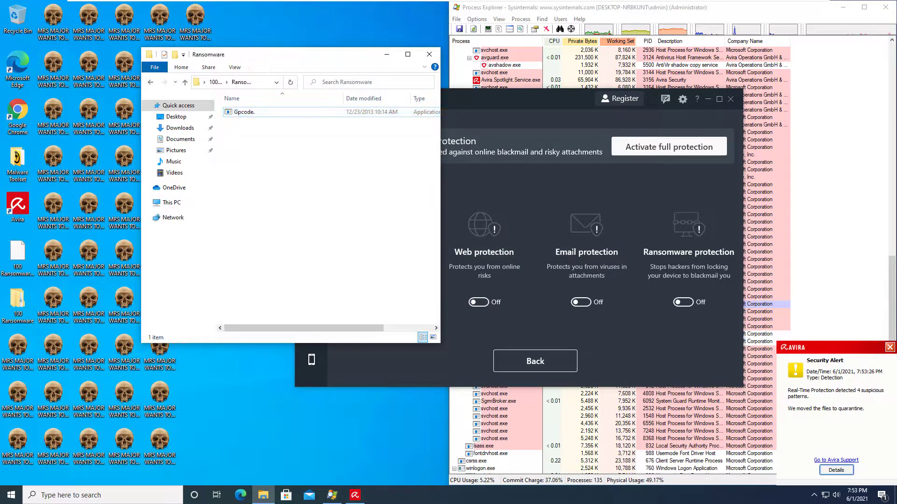
left_click(429, 54)
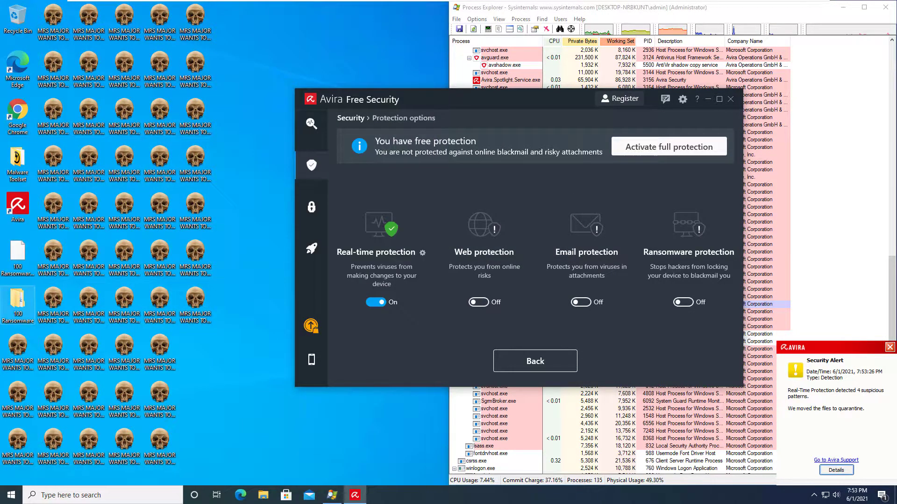
double_click(18, 301)
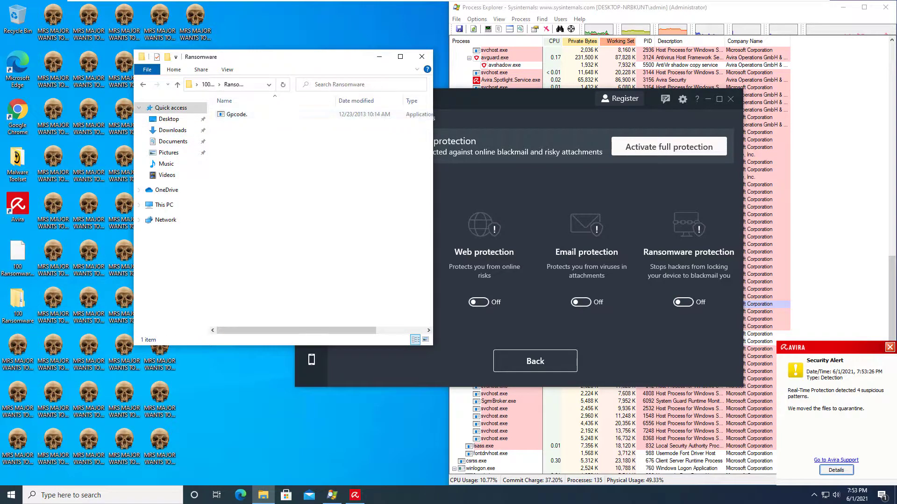
left_click(421, 56)
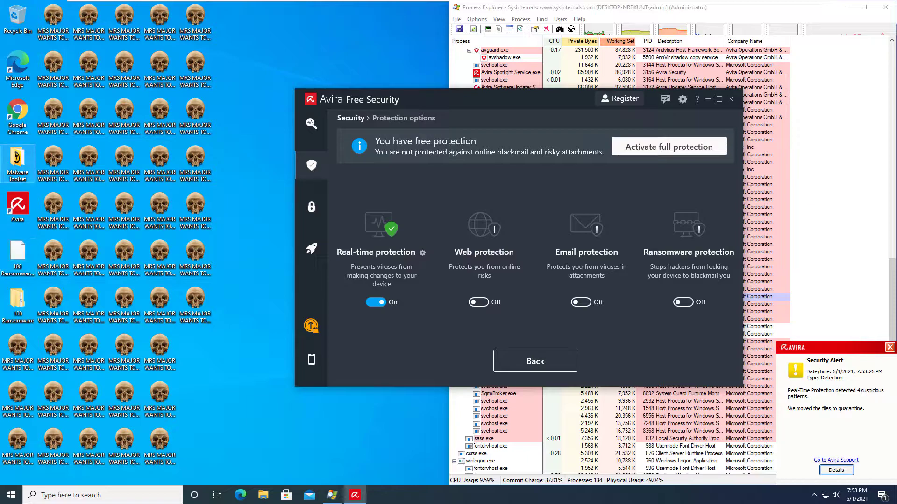
Open the Malware Toolset folder, refresh its listing, and nudge the window right.
double_click(17, 163)
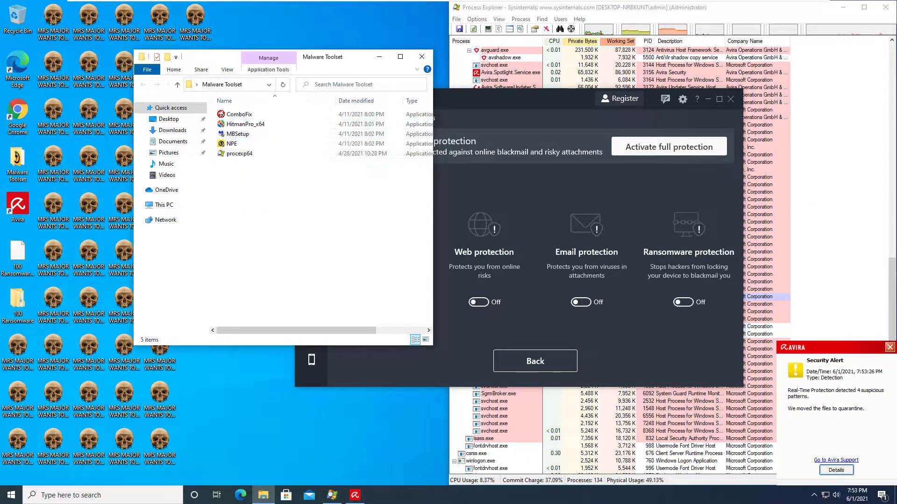
right_click(254, 173)
left_click(279, 210)
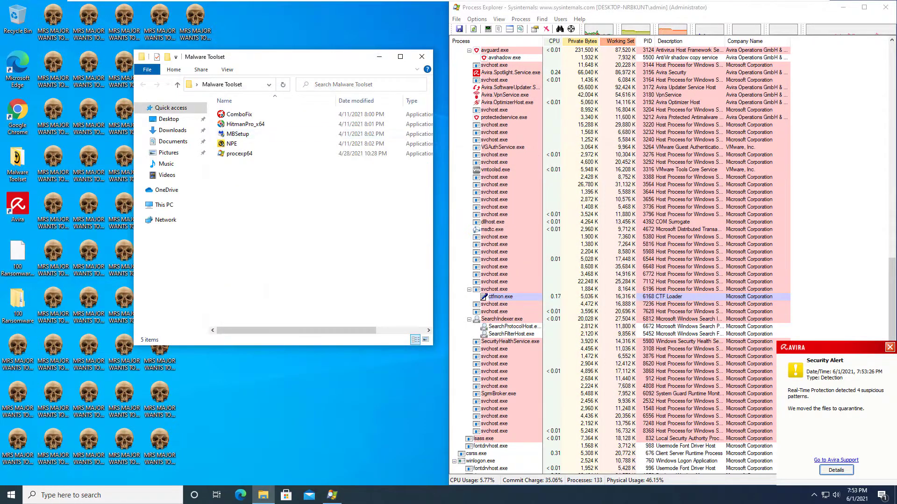
left_click_drag(280, 56, 313, 57)
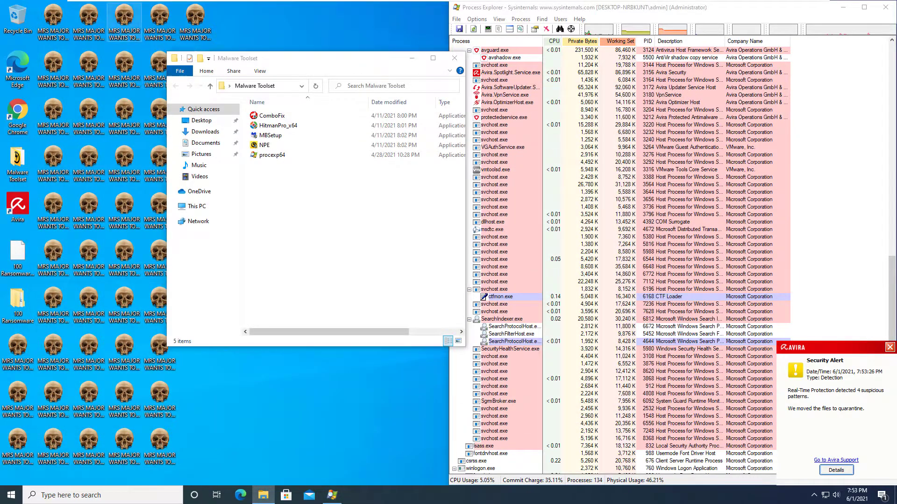
View a skull desktop file's Properties, then bring up Start to restart Windows.
right_click(117, 31)
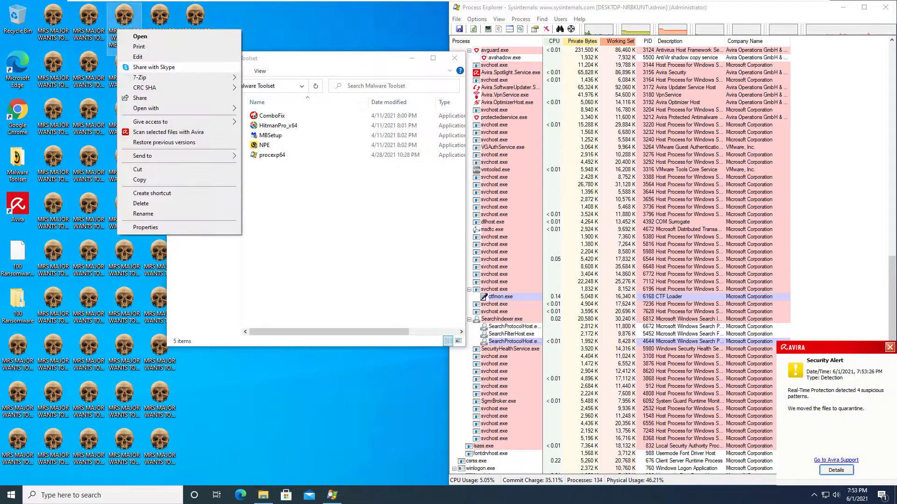
left_click(145, 227)
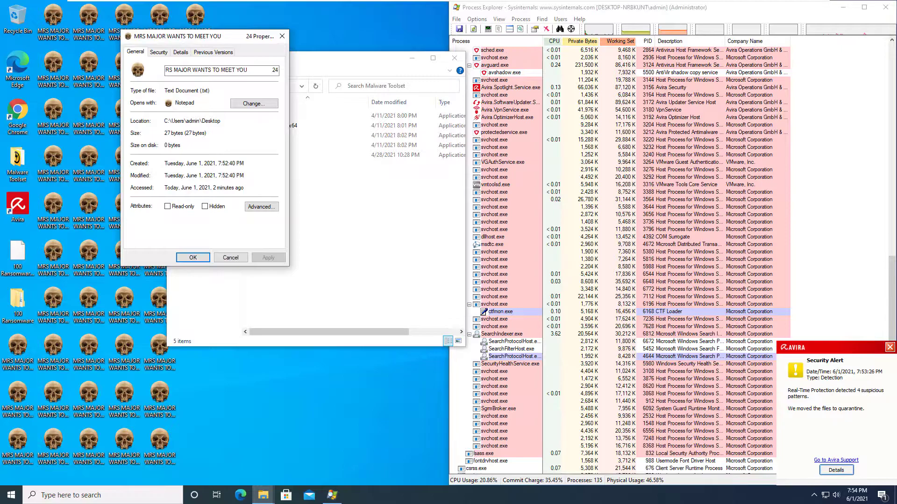
left_click(230, 257)
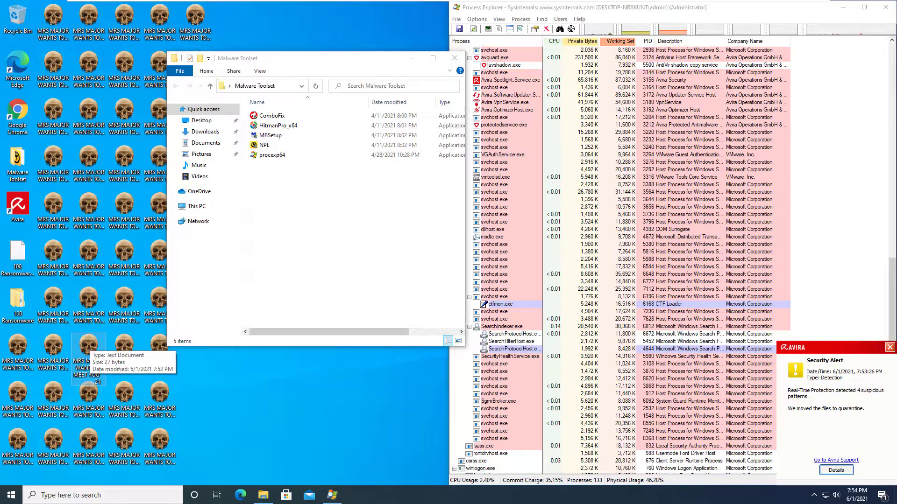
key("super")
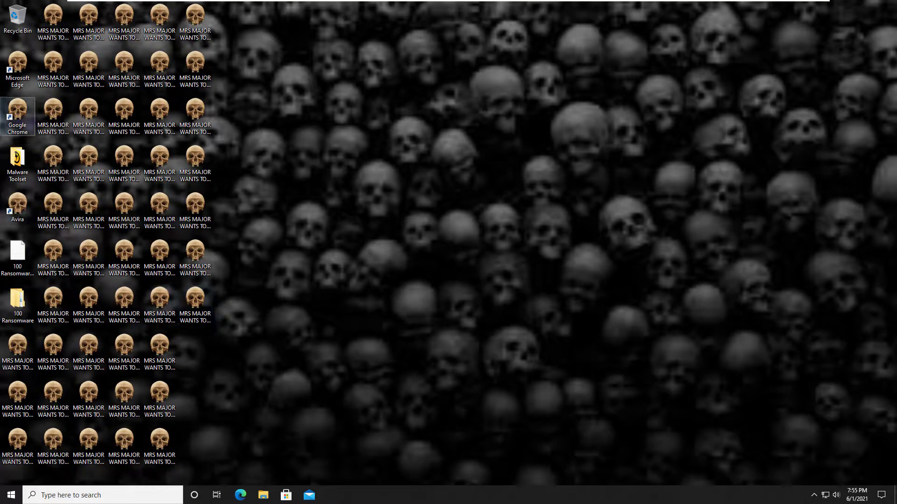
View the properties of the Google Chrome desktop shortcut.
double_click(17, 113)
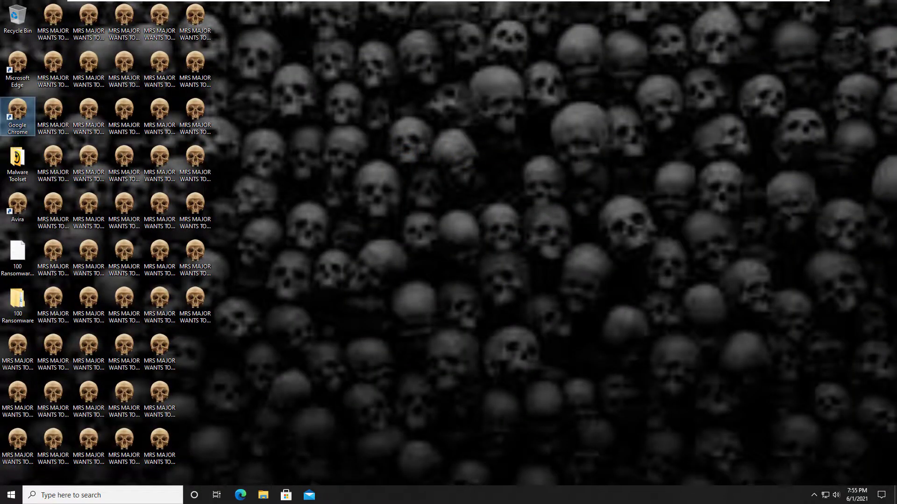
right_click(22, 100)
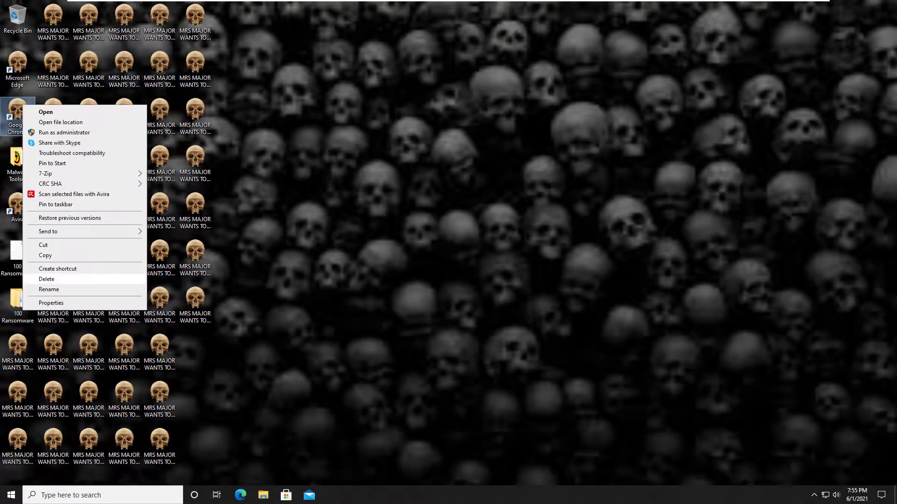
left_click(42, 304)
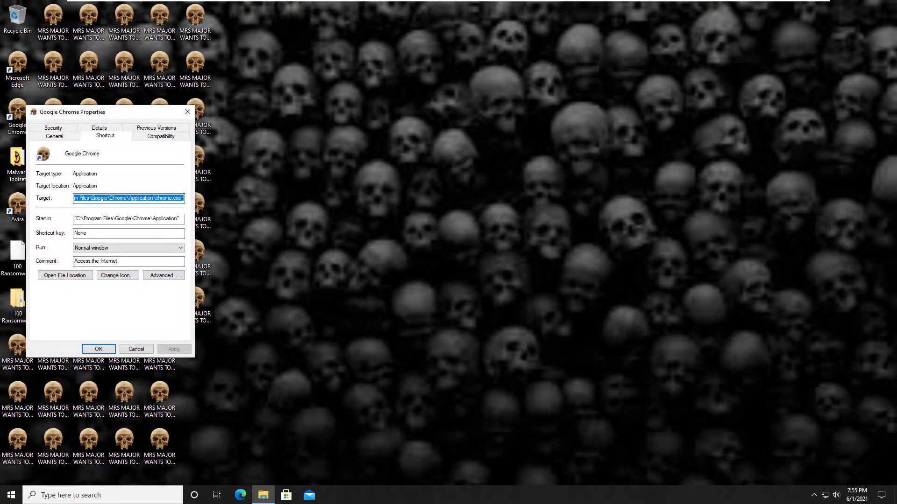
Open the Malware Toolset folder and select the NPE tool.
left_click(136, 350)
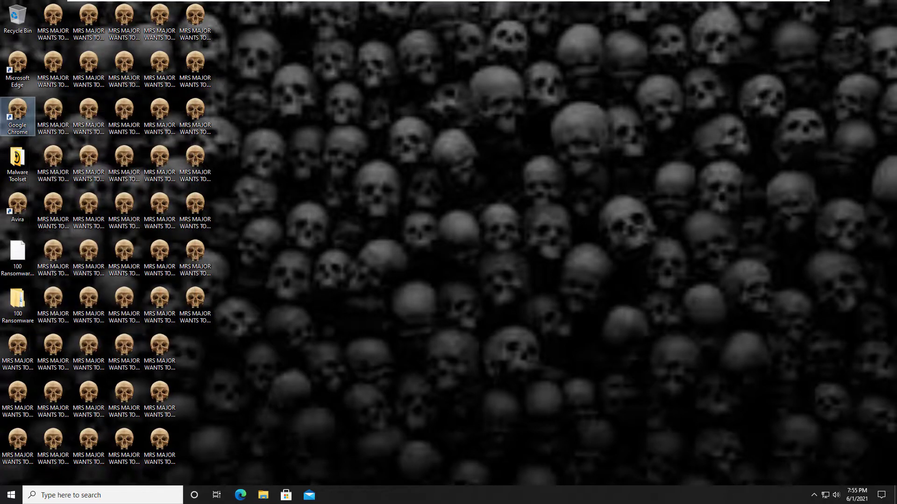
double_click(18, 165)
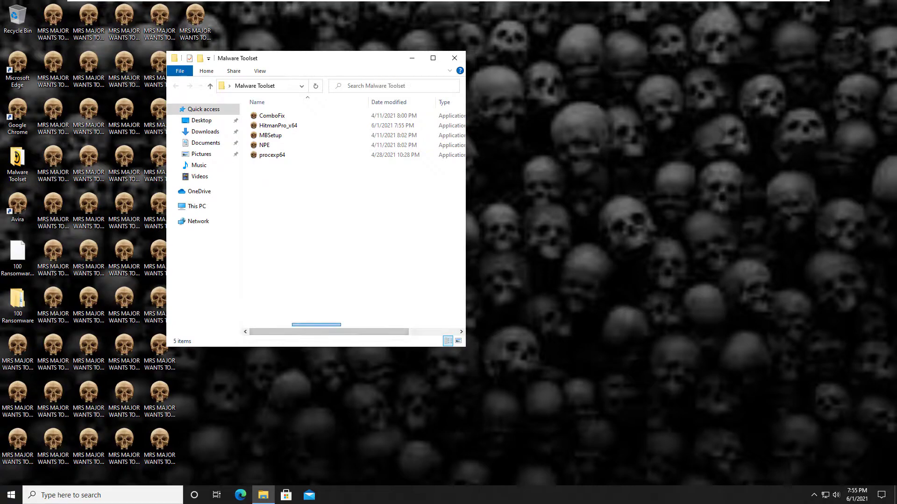
mouse_move(330, 331)
left_mouse_down()
mouse_move(353, 331)
mouse_move(329, 332)
left_mouse_up()
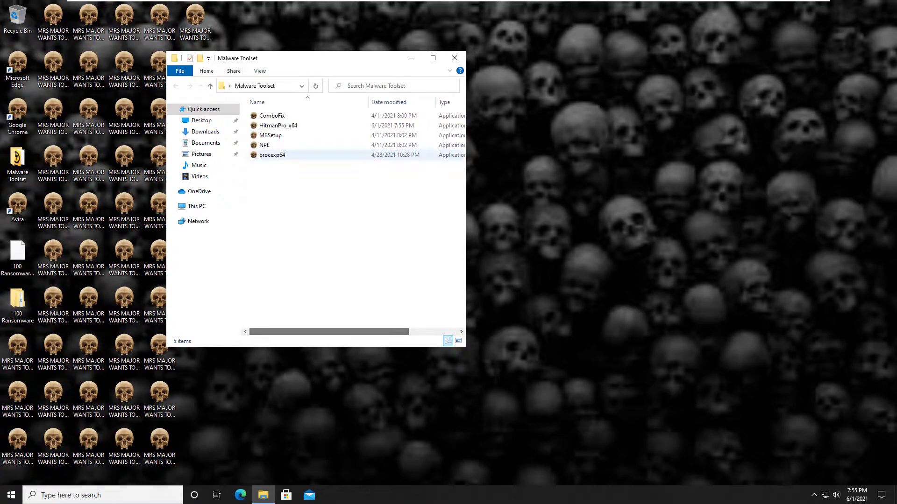
left_click(263, 145)
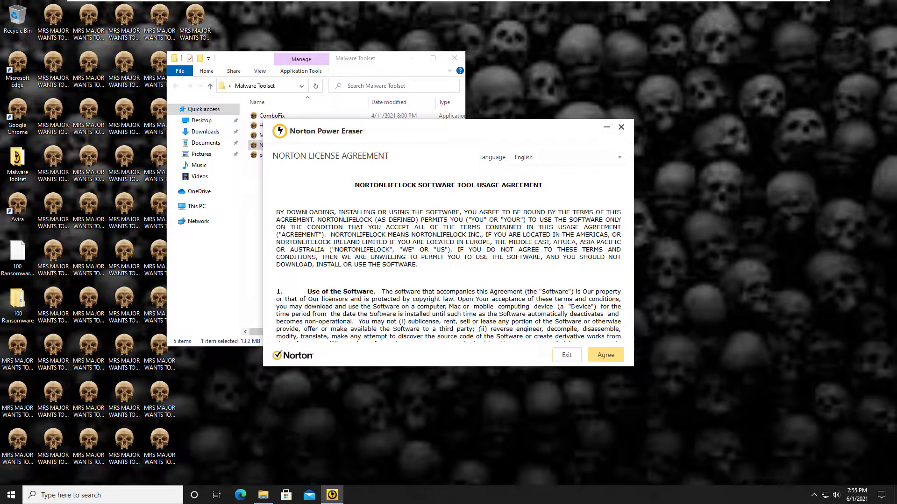
Close Norton Power Eraser and the folder, then launch Avira Security from the system tray.
left_click(621, 127)
left_click(454, 58)
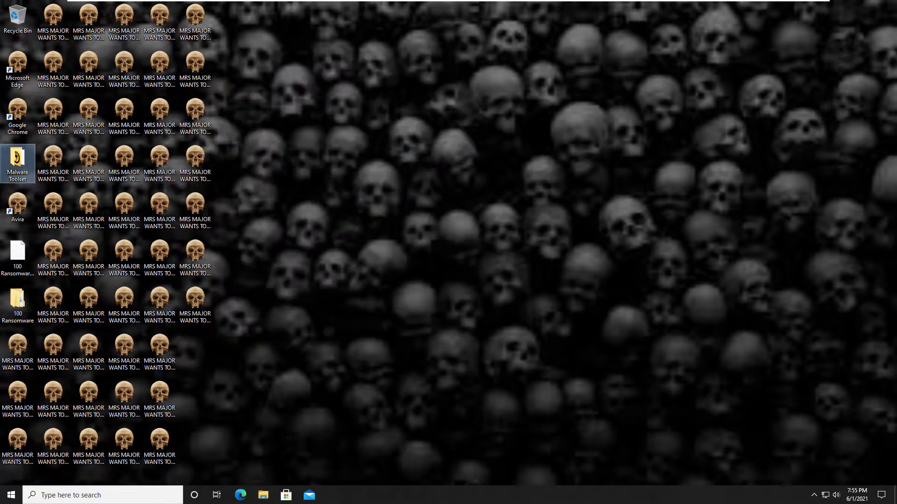
left_click(814, 495)
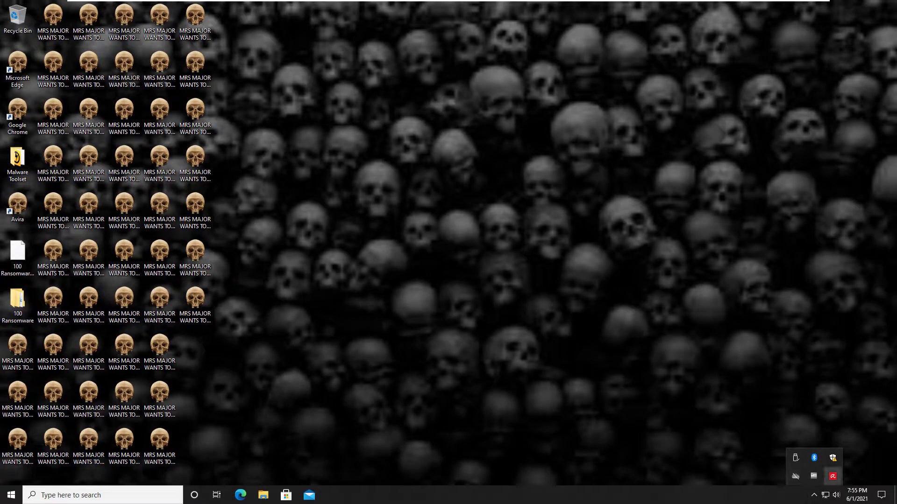
left_click(833, 477)
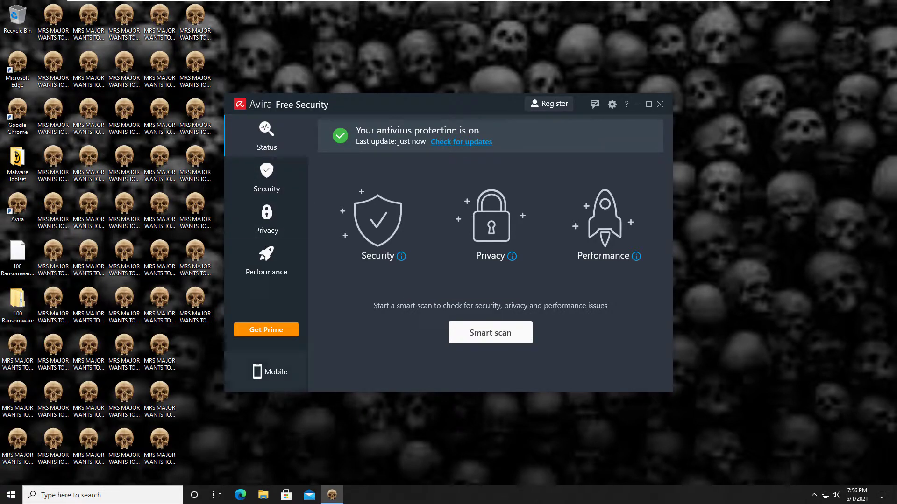
Start an Avira full scan of the entire system from Security > Virus scans.
left_click(266, 177)
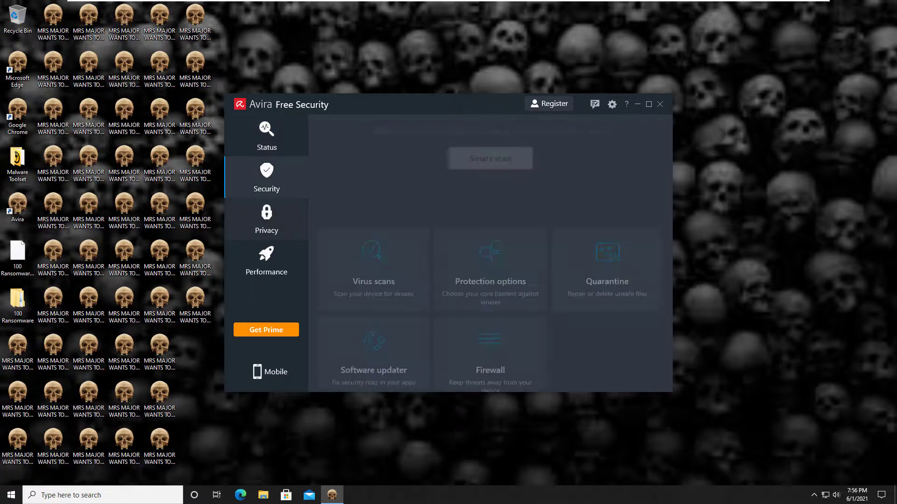
left_click(380, 158)
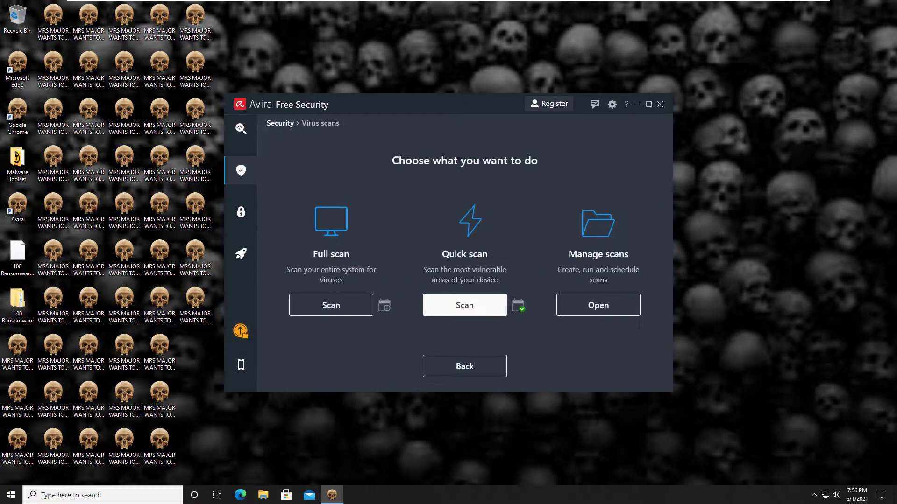
left_click(464, 304)
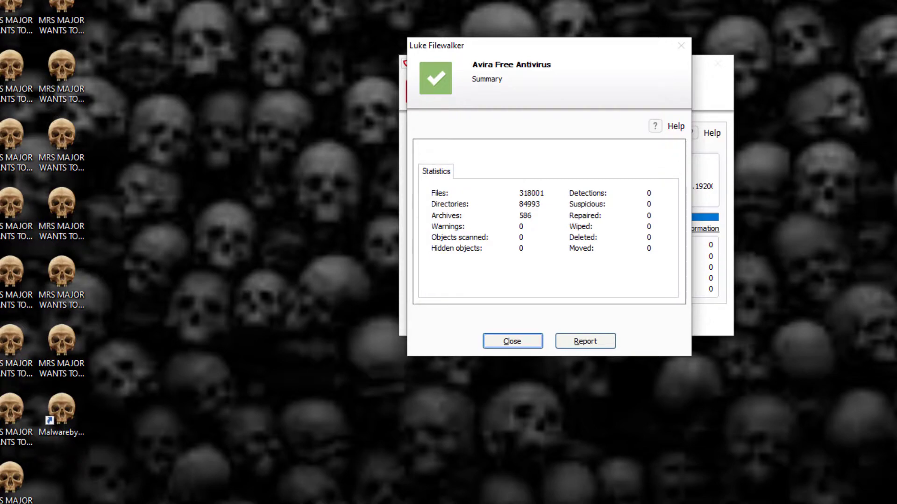
Close the Avira scan summary reporting zero detections.
key("Return")
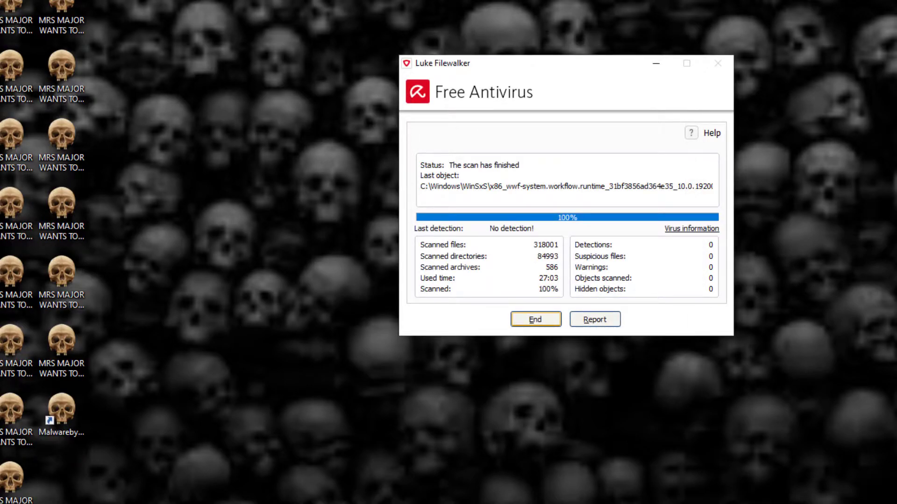
End the Avira scan, then run a Malwarebytes threat scan, which finds 17 Trojan.MrsMajor items.
key("Return")
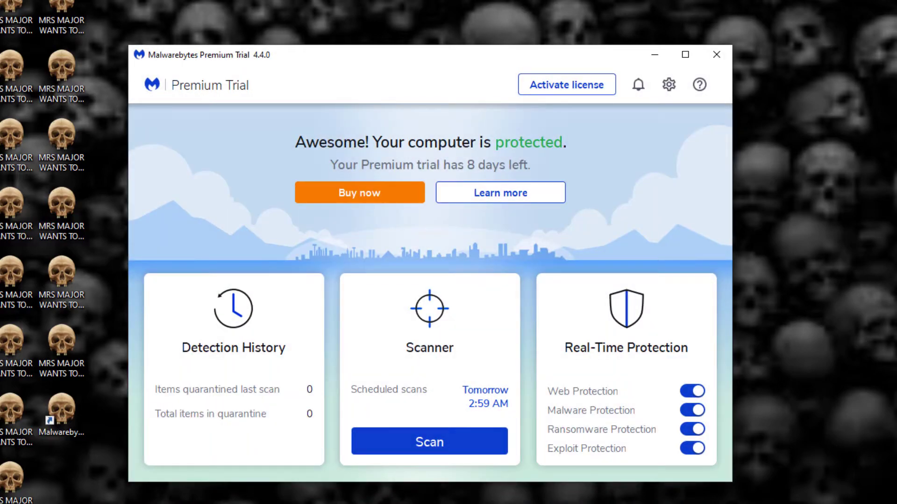
left_click_drag(286, 45, 300, 43)
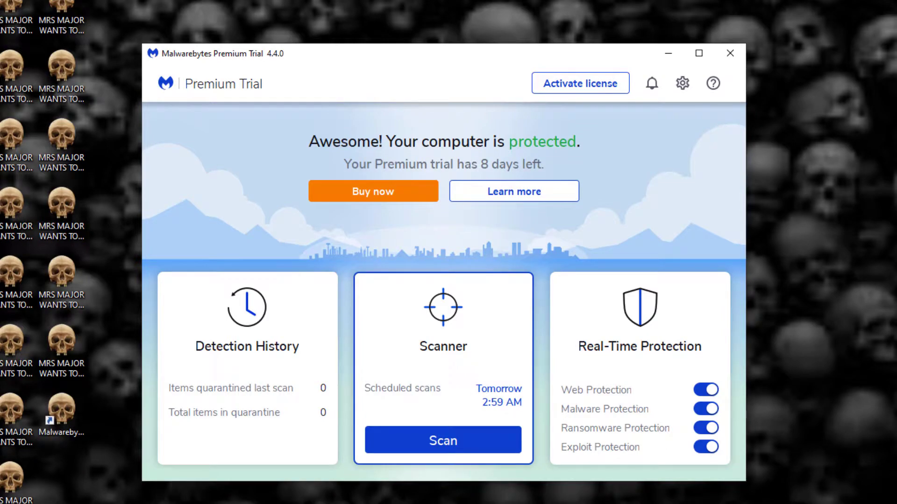
left_click(443, 330)
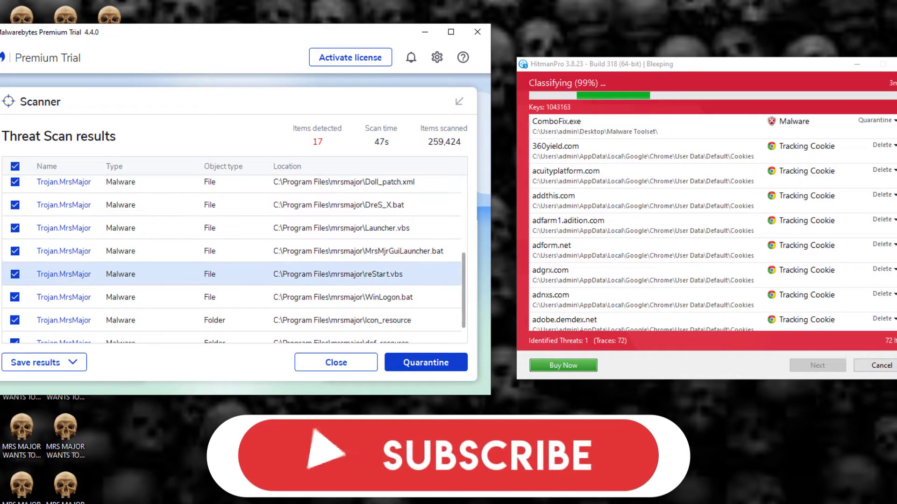
scroll(232, 276, "up", 1)
scroll(231, 276, "up", 2)
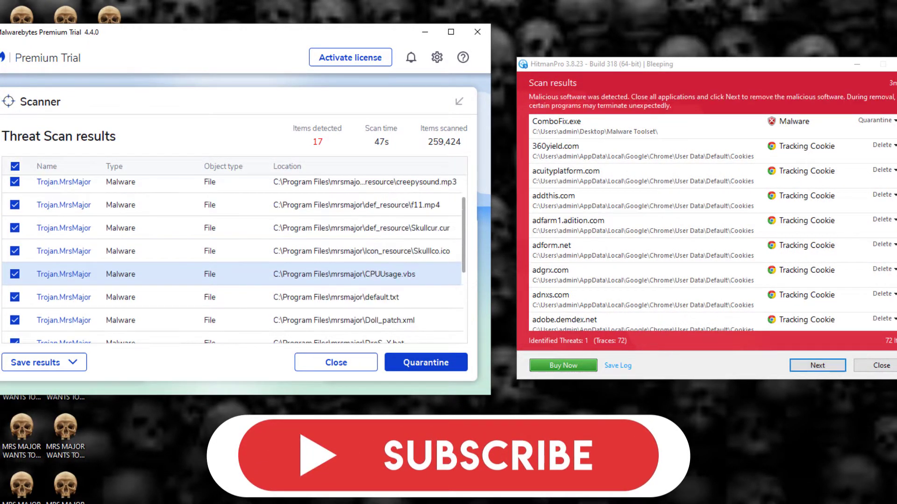
scroll(231, 277, "up", 2)
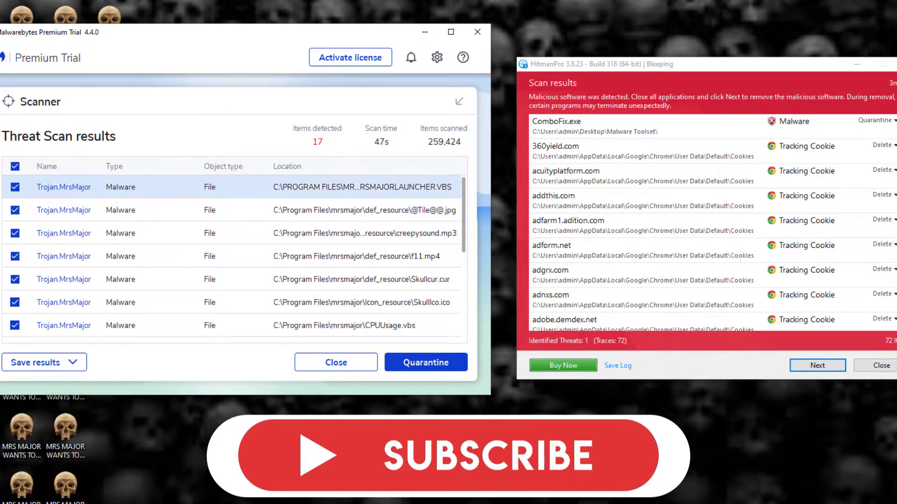
scroll(232, 256, "down", 1)
scroll(231, 256, "down", 3)
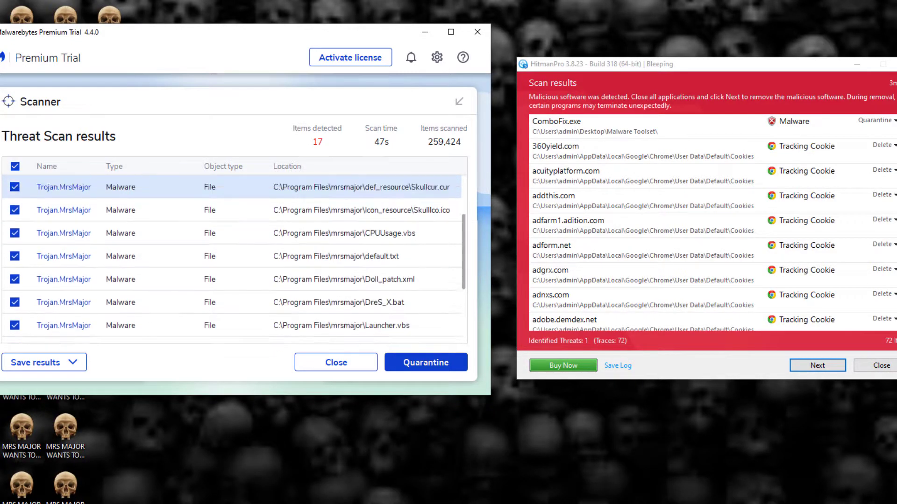
scroll(231, 256, "down", 1)
scroll(231, 256, "down", 3)
scroll(231, 256, "down", 2)
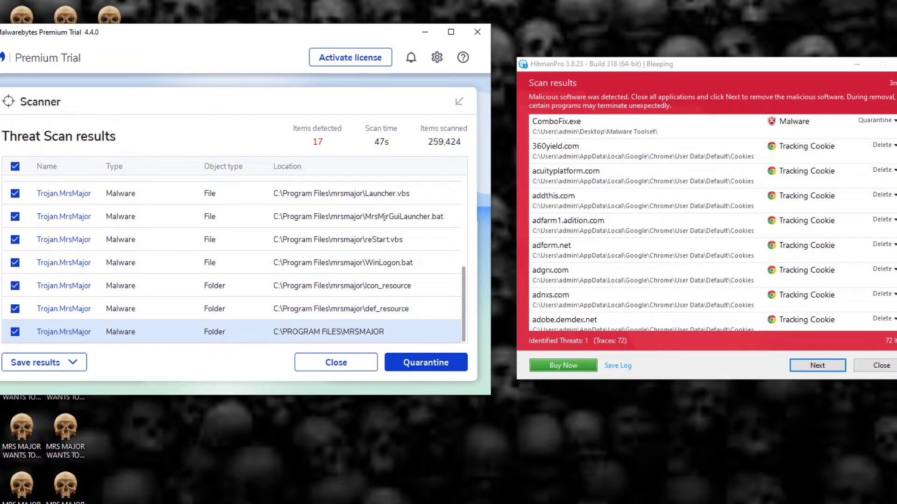
scroll(231, 294, "up", 3)
scroll(231, 294, "up", 2)
scroll(231, 281, "up", 1)
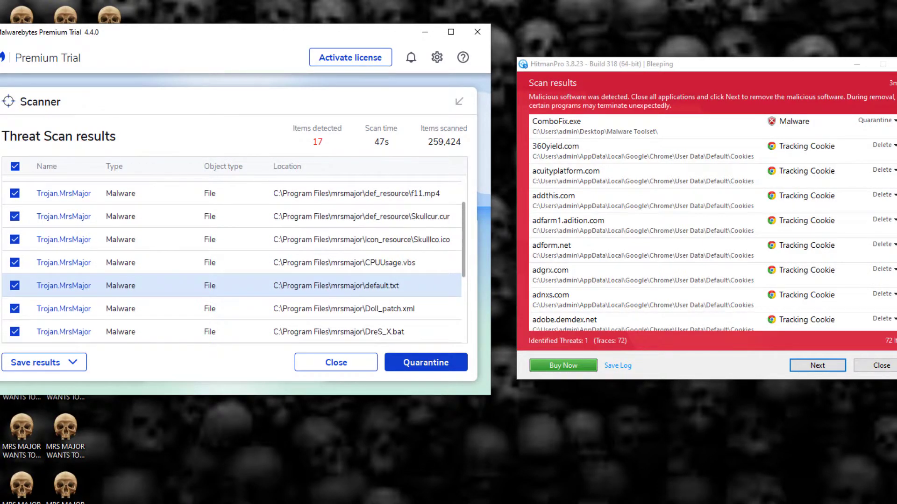
scroll(231, 281, "up", 4)
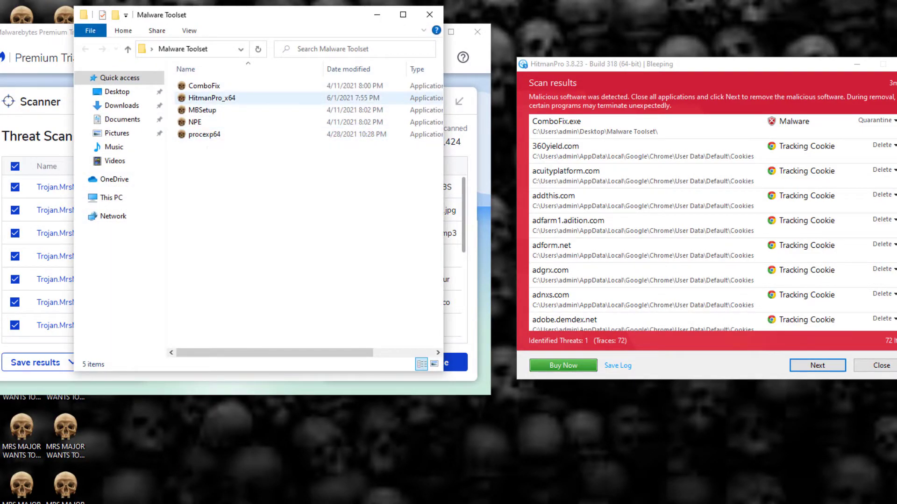
Close the Malware Toolset folder and nudge the Malwarebytes window back into place.
left_click(429, 14)
left_click_drag(400, 45, 393, 42)
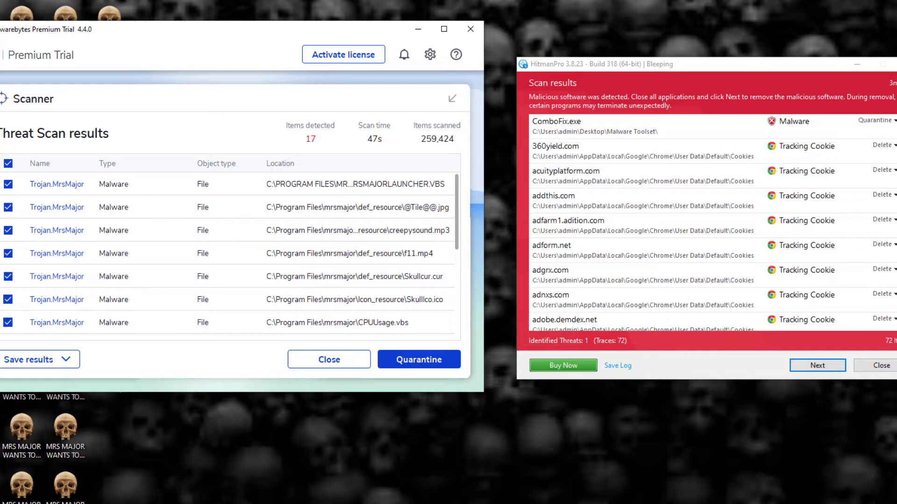
left_click_drag(635, 64, 624, 64)
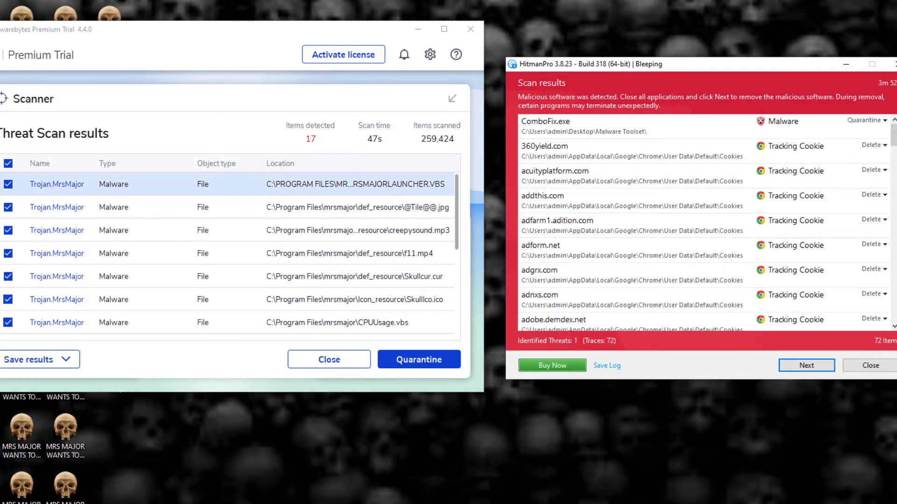
scroll(231, 206, "down", 5)
scroll(231, 210, "down", 3)
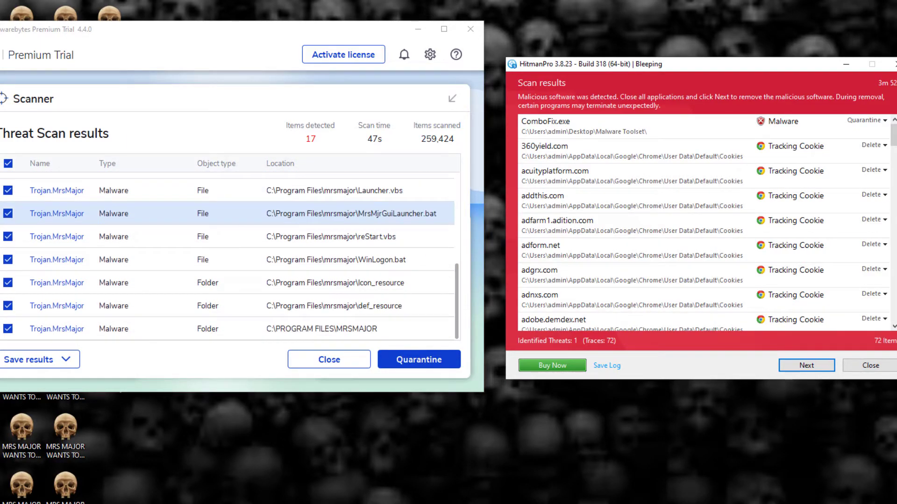